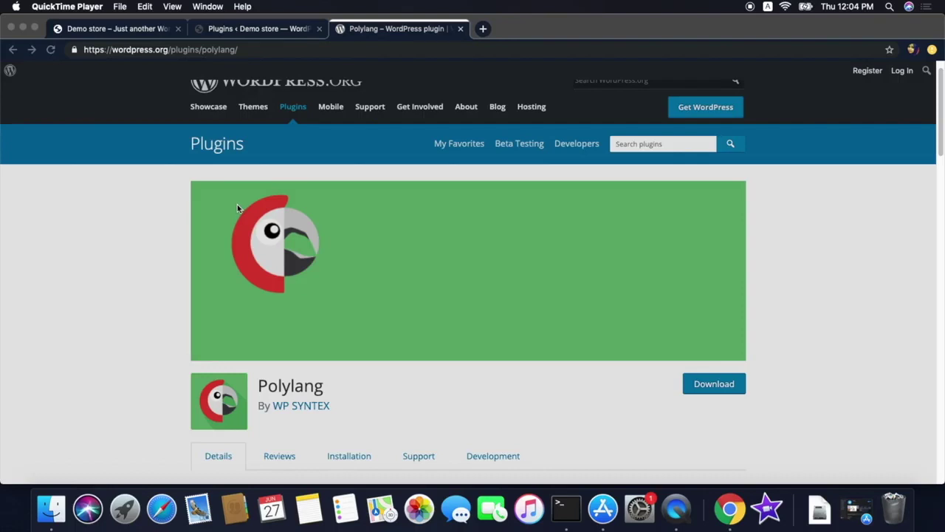
- Examine the Polylang plugin page, including its description, features, version, active installations and ratings
scroll(251, 283, down, 2)
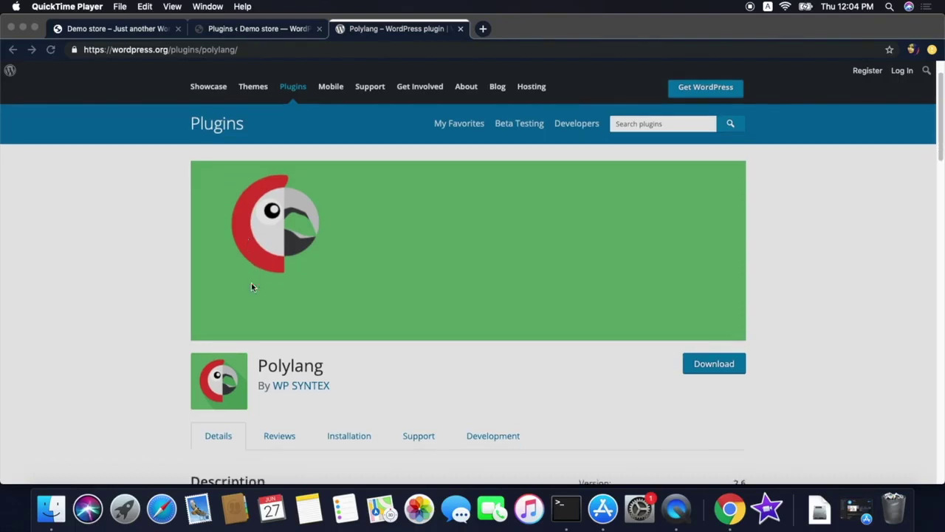
scroll(250, 287, down, 1)
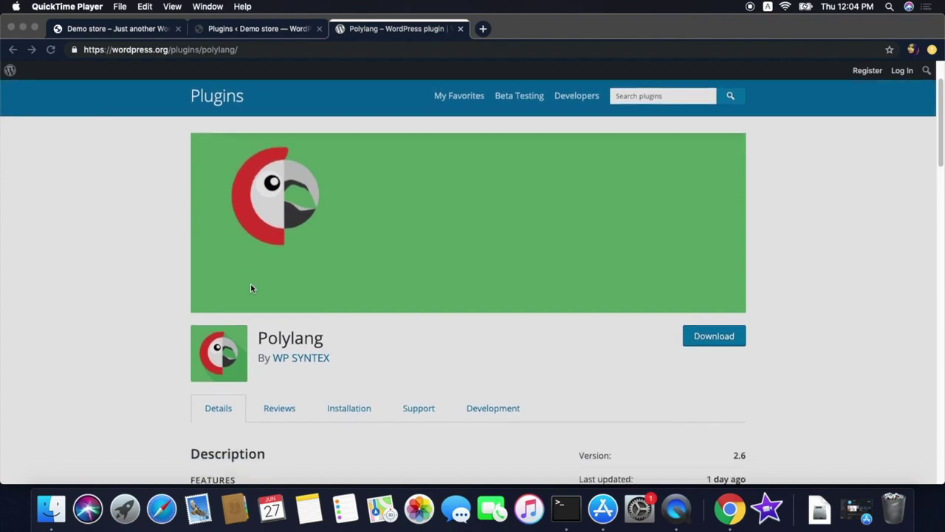
scroll(250, 288, down, 5)
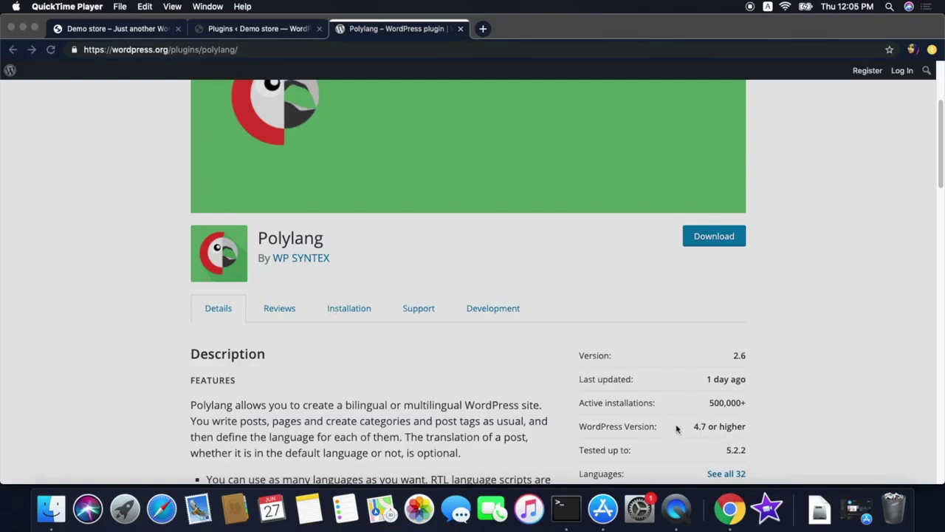
scroll(658, 421, down, 10)
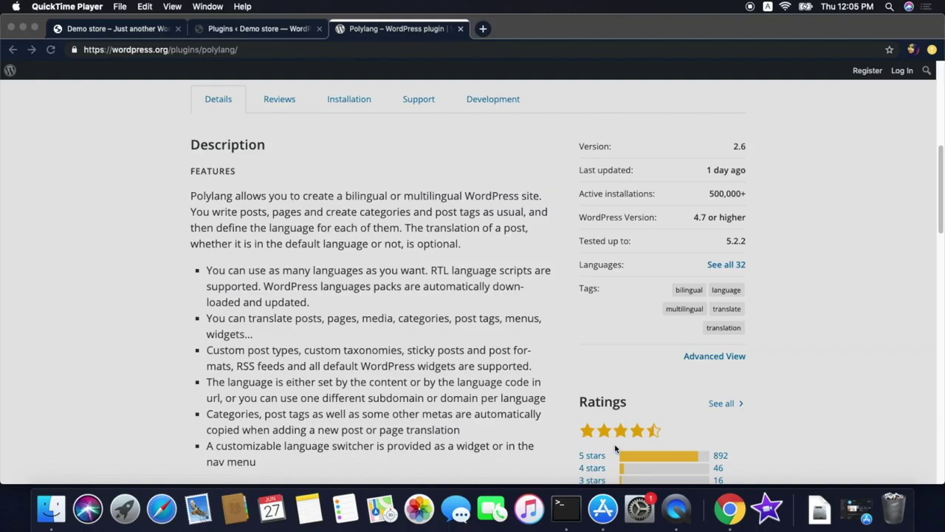
scroll(579, 436, down, 1)
scroll(579, 435, up, 8)
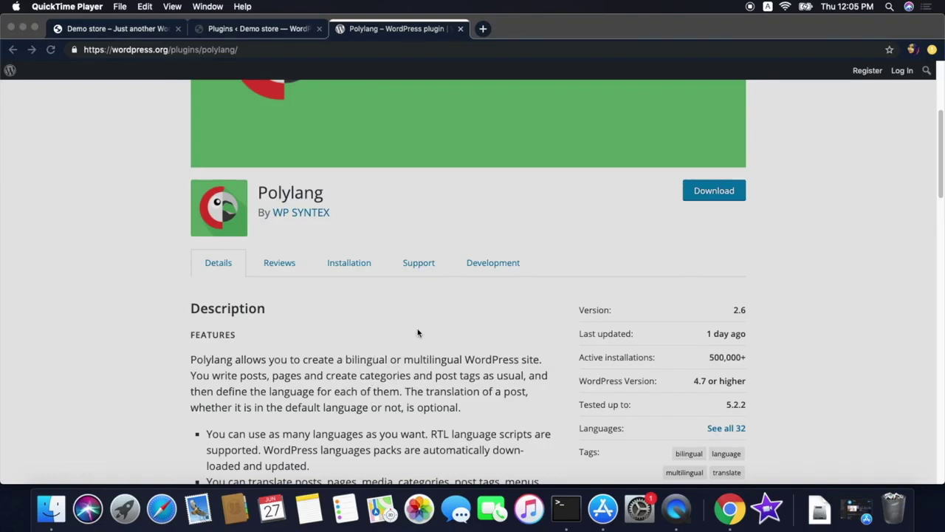
scroll(301, 367, up, 1)
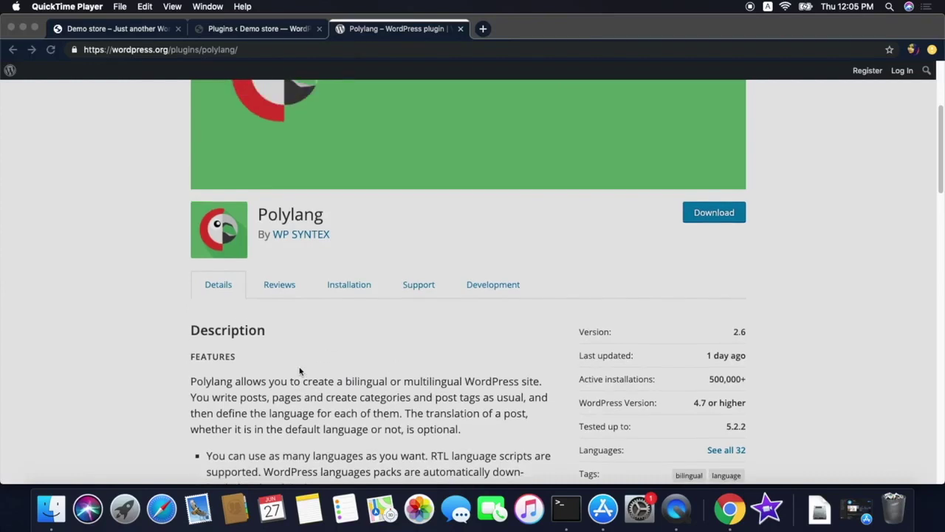
scroll(301, 368, down, 1)
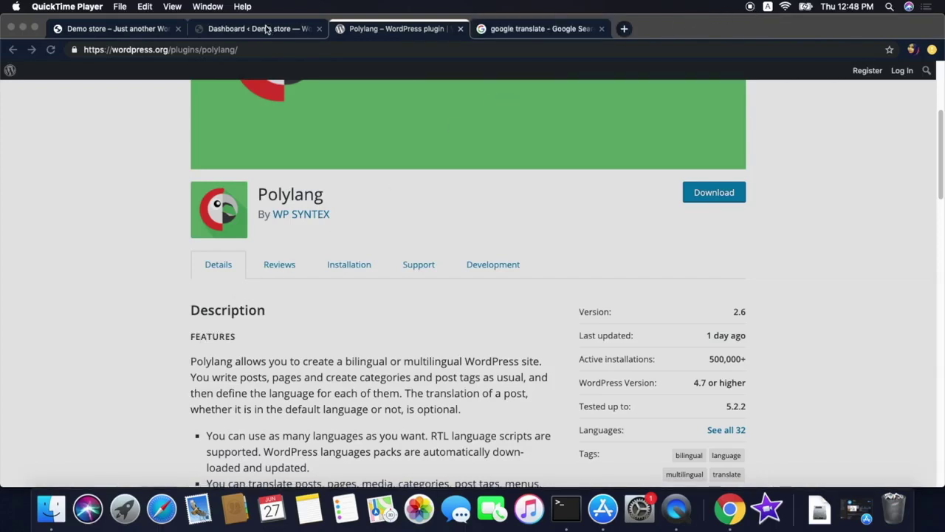
- Switch to the Demo store admin and open the page for adding new plugins
click(266, 29)
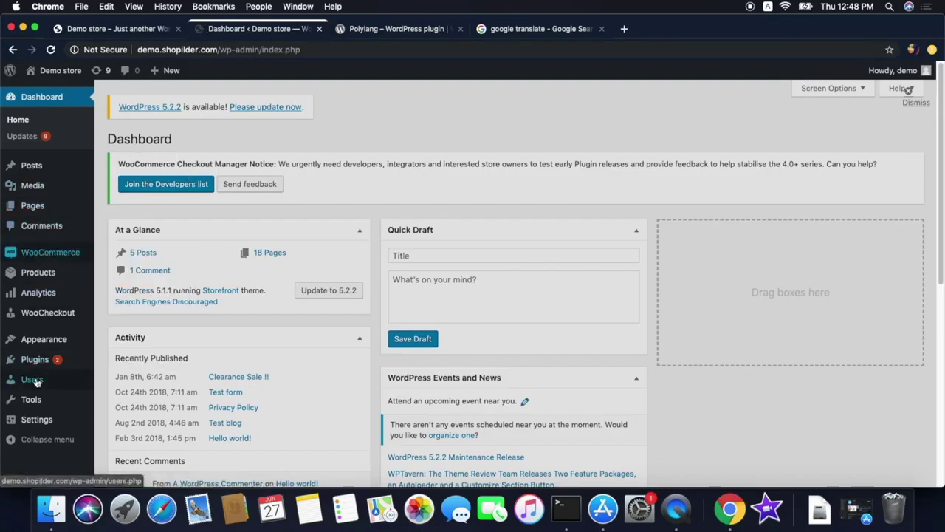
mouse_move(36, 365)
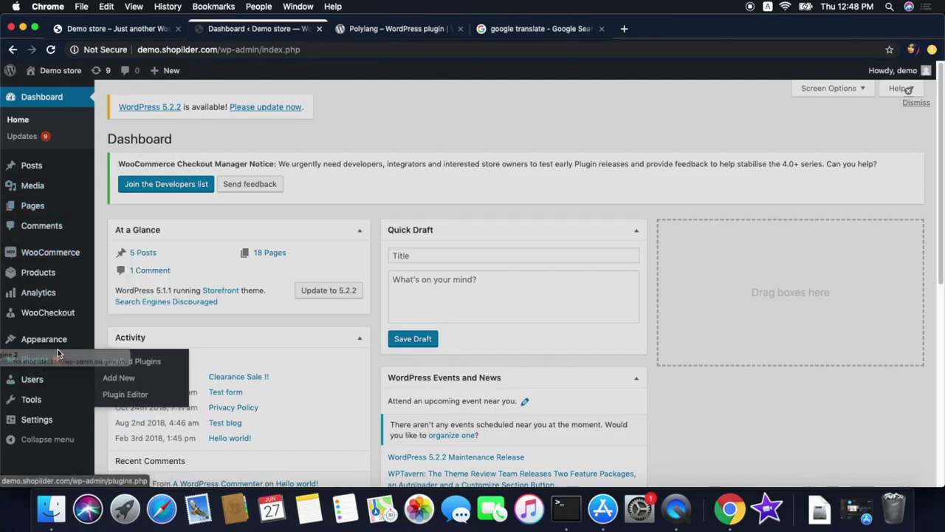
click(45, 356)
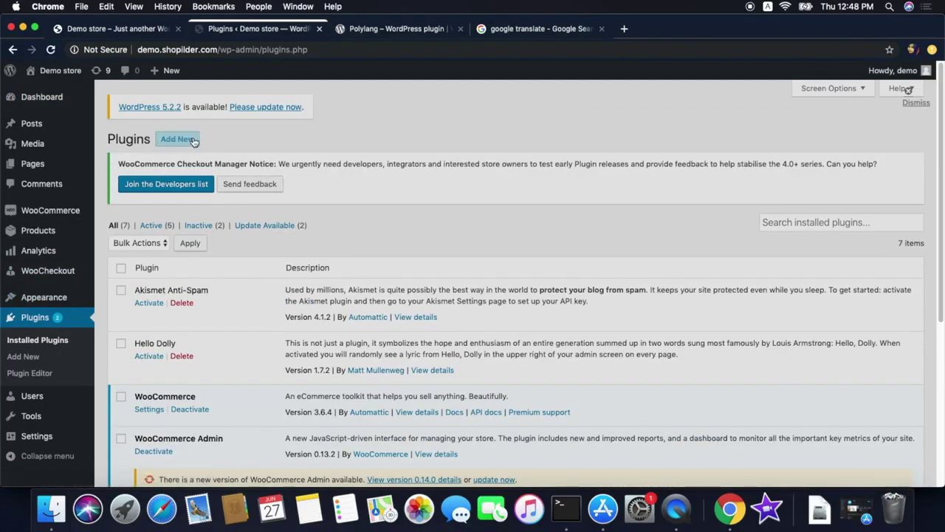
click(178, 139)
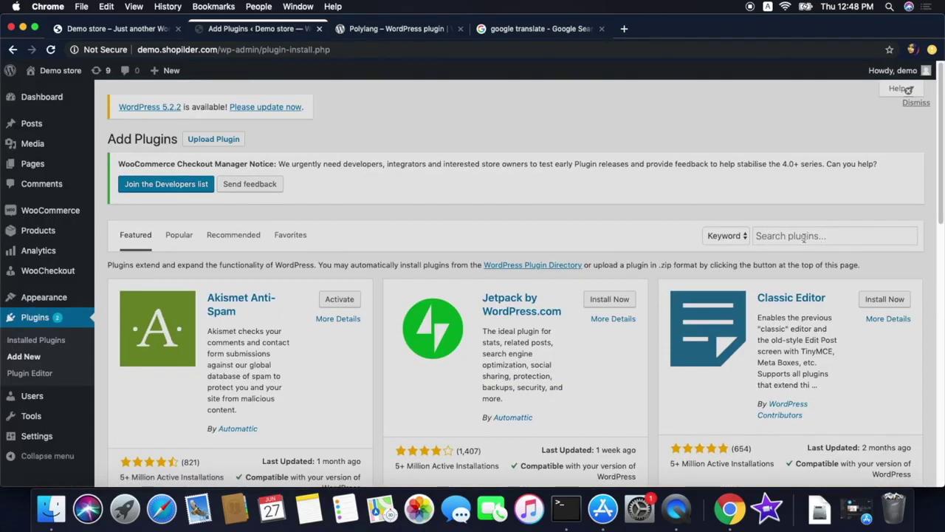
- Search the plugins for "Polylang", and install and activate the Polylang plugin by WP SYNTEX
click(821, 237)
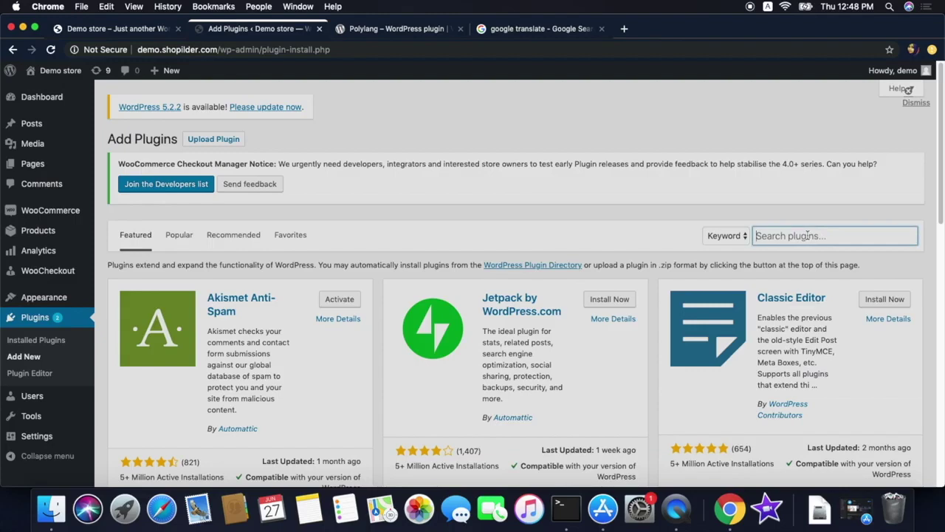
text(Poly)
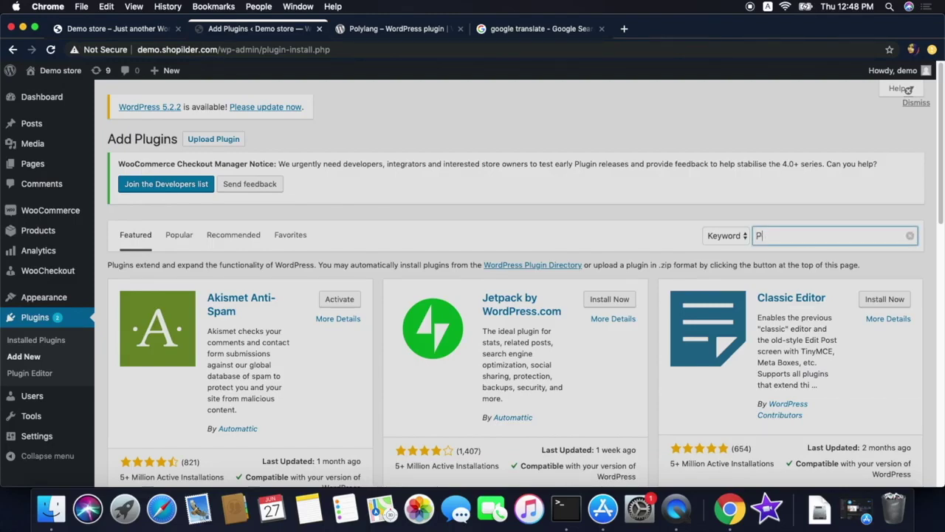
text(lang)
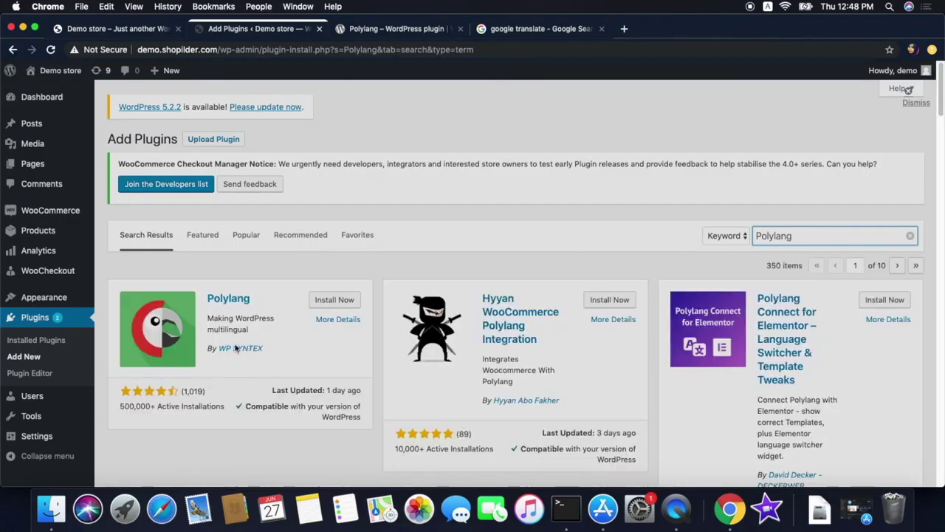
click(329, 300)
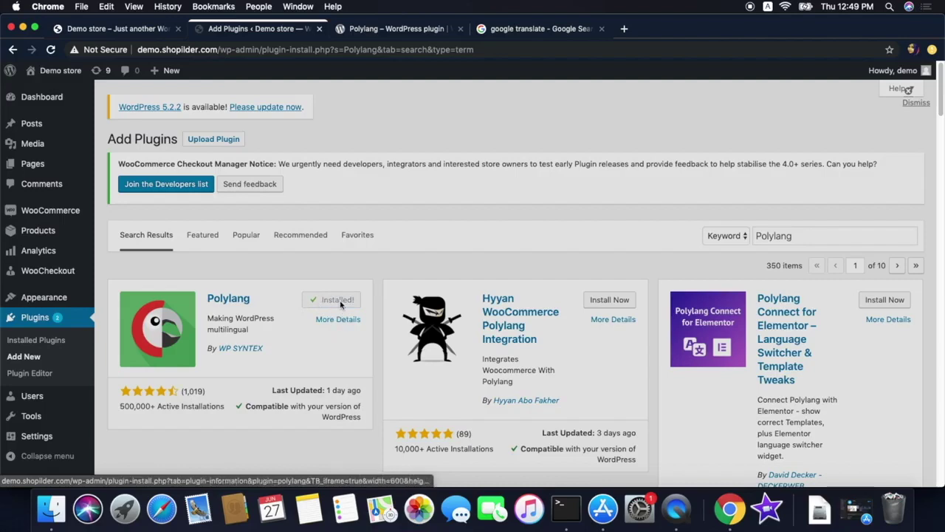
click(340, 301)
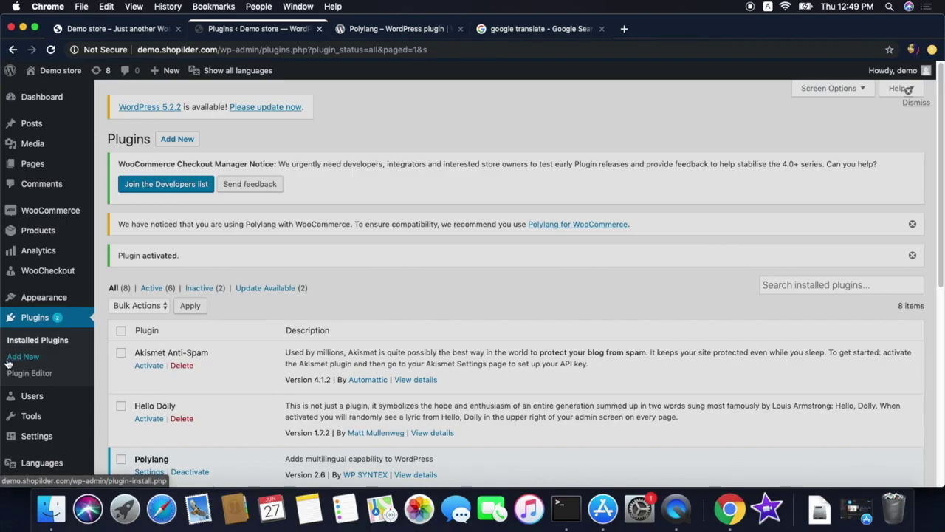
- Add Português (pt_AO) as a new site language with left-to-right text, the Angola flag and order 0
mouse_move(52, 396)
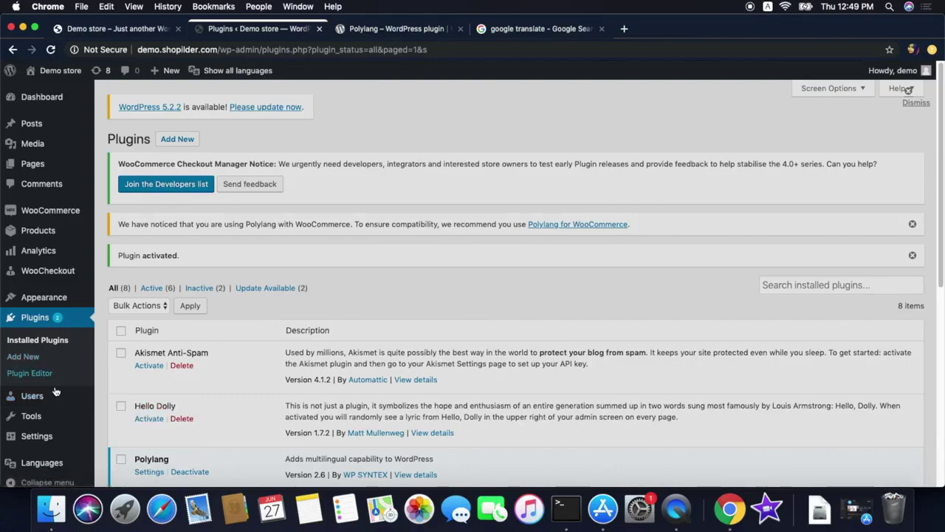
mouse_move(45, 465)
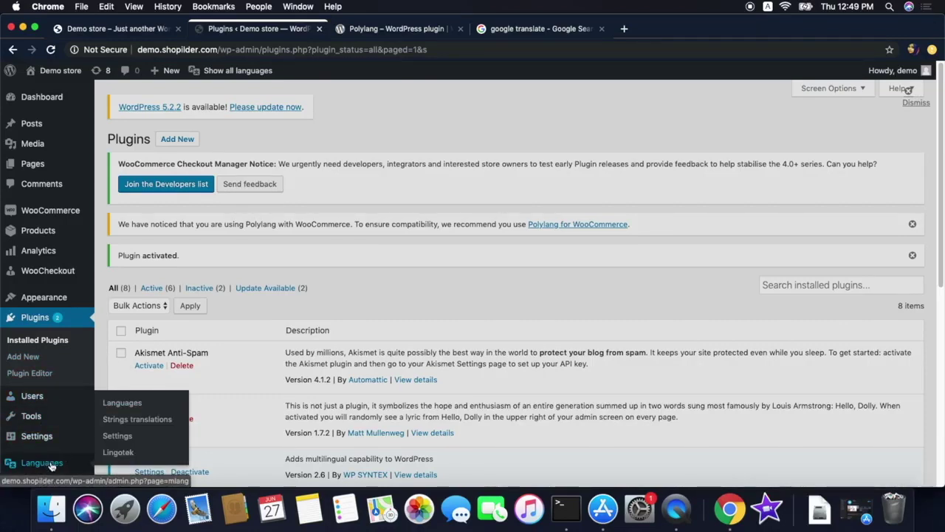
click(51, 466)
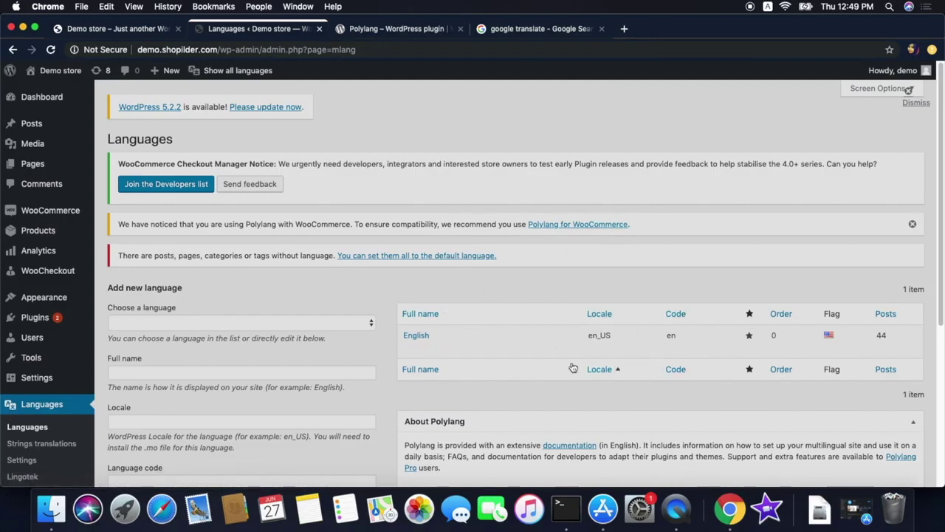
mouse_move(433, 356)
click(369, 325)
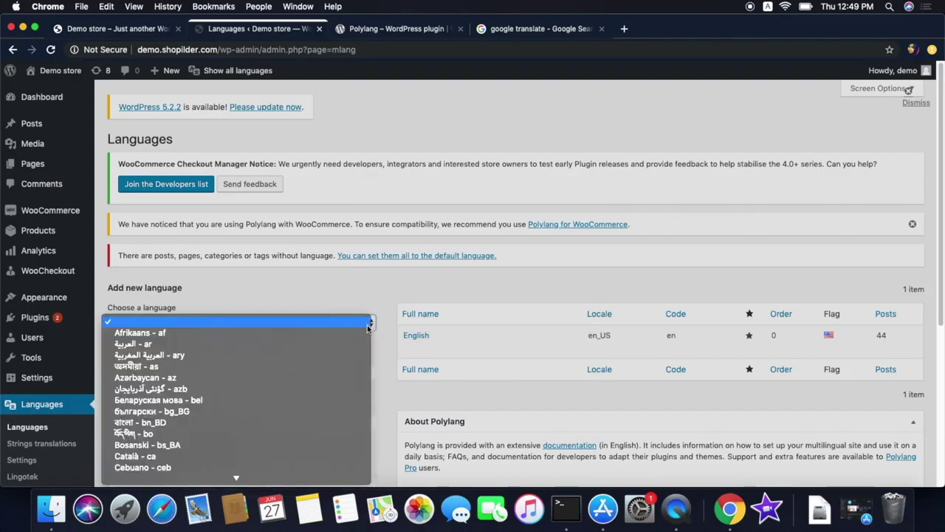
scroll(316, 333, down, 10)
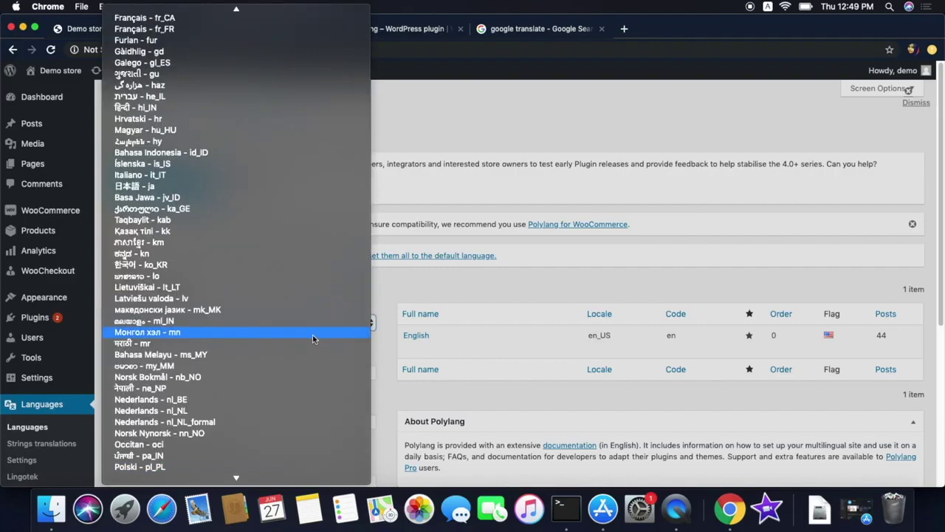
scroll(307, 337, down, 6)
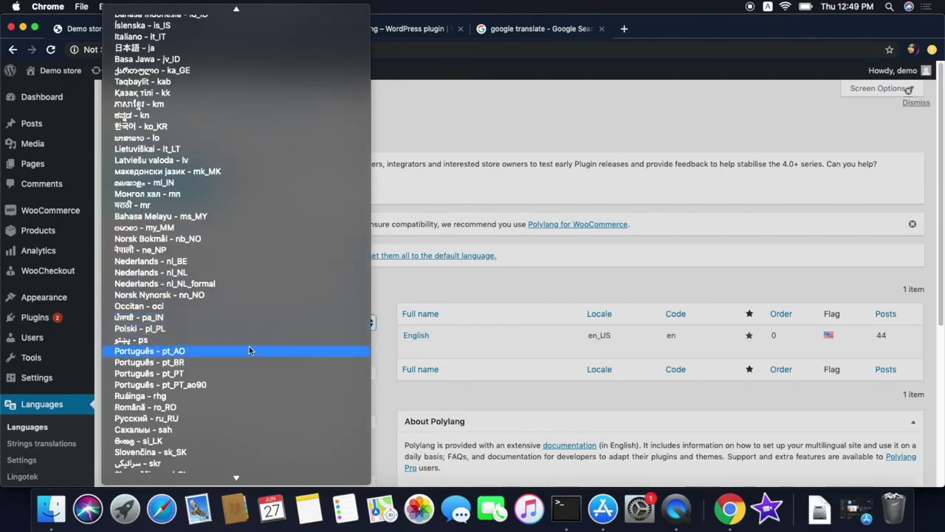
click(250, 350)
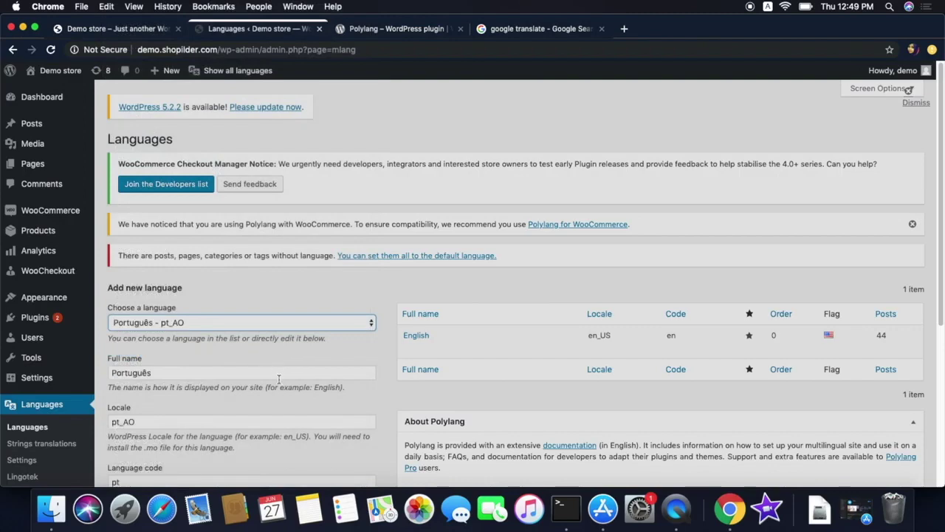
scroll(279, 379, down, 3)
scroll(270, 386, down, 5)
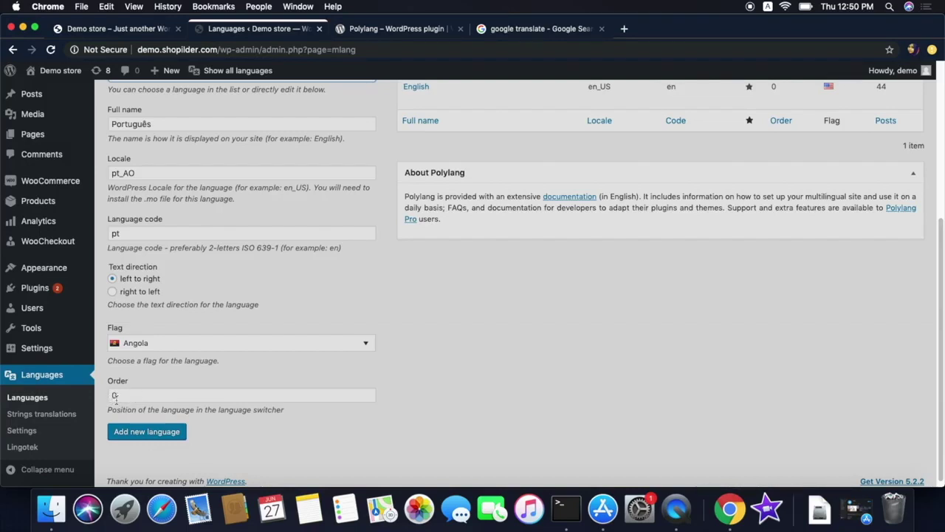
click(156, 435)
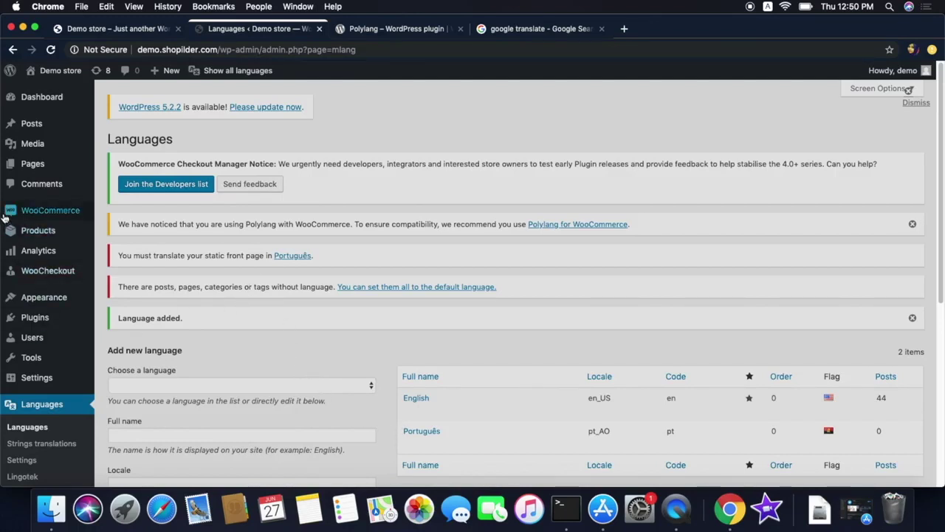
- Open the list of all pages, view the English version of the Blog page and return to the list
mouse_move(40, 166)
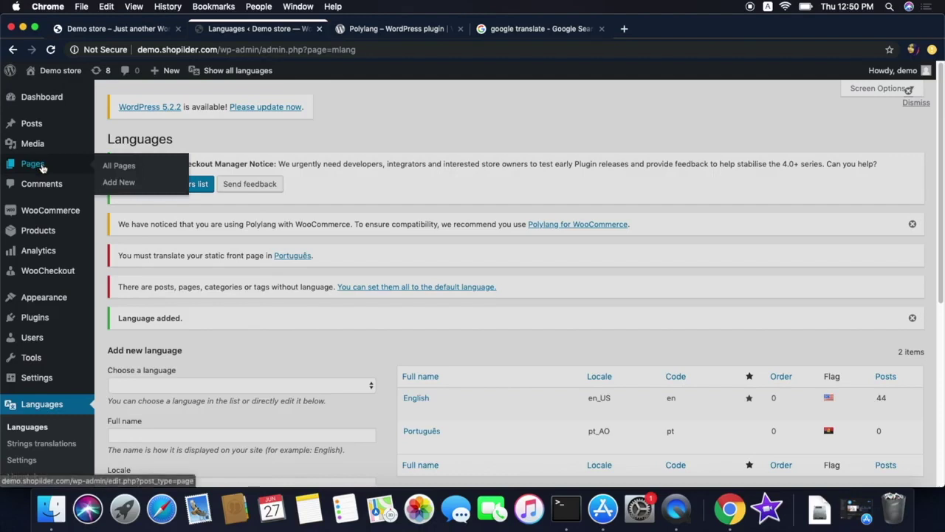
click(42, 169)
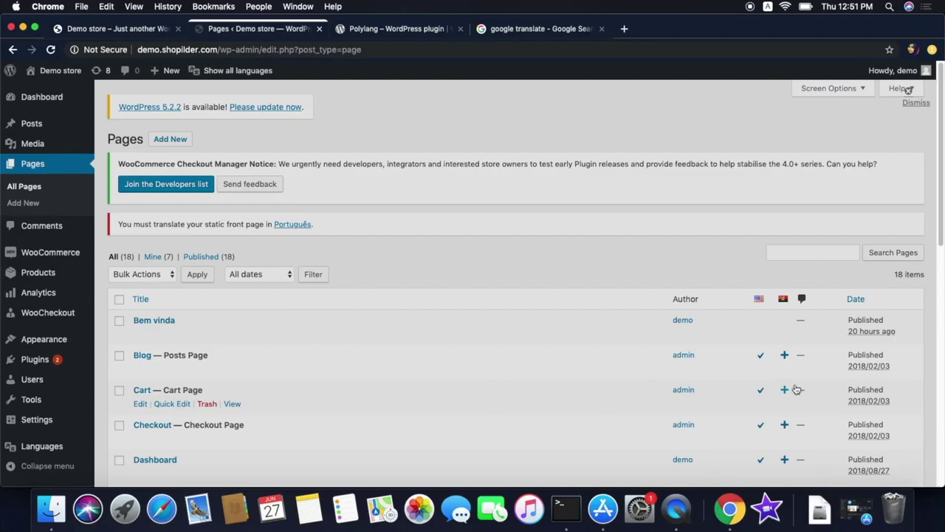
click(761, 357)
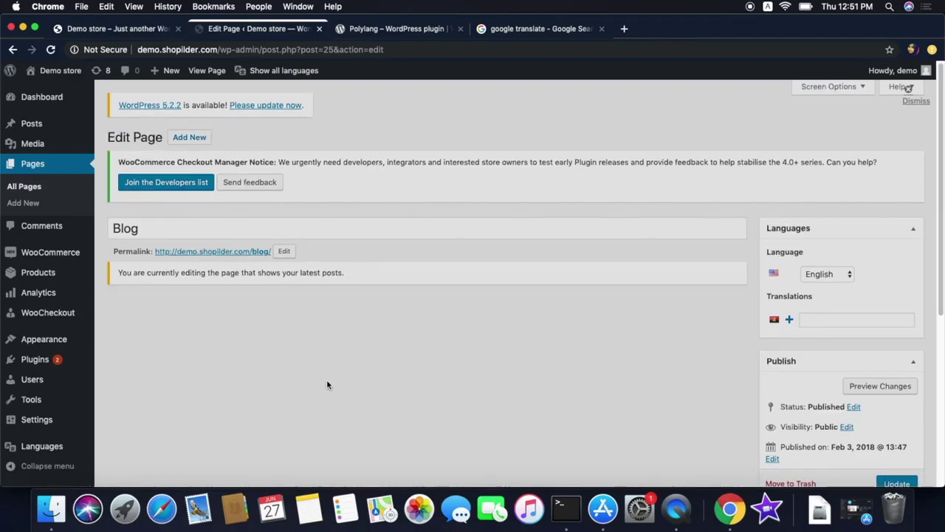
click(13, 49)
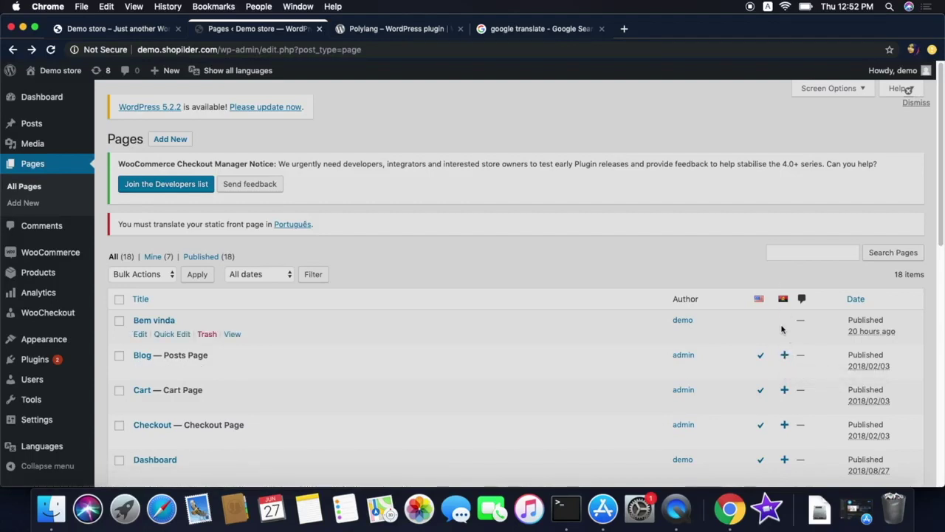
- View the blank Português translation editor for the Blog page, dismissing its introductory tips, and return to the pages list
click(784, 357)
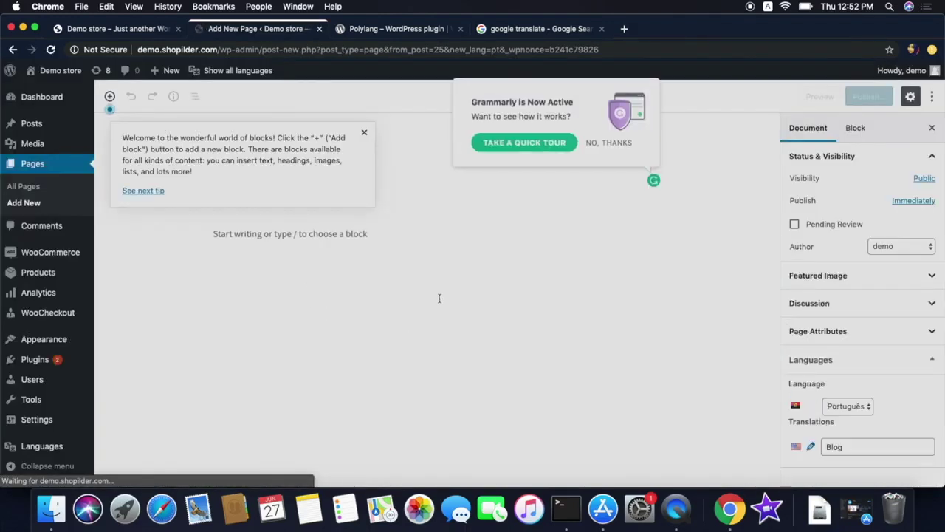
click(605, 145)
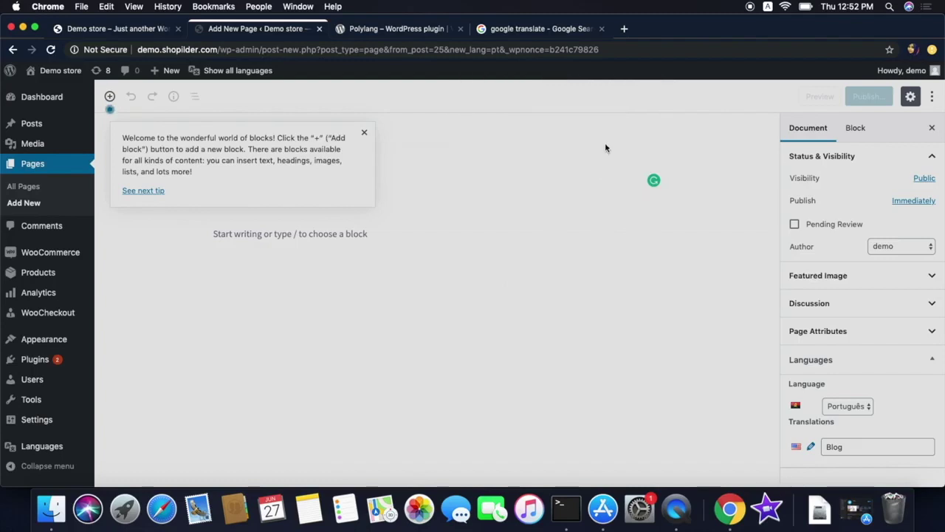
click(364, 135)
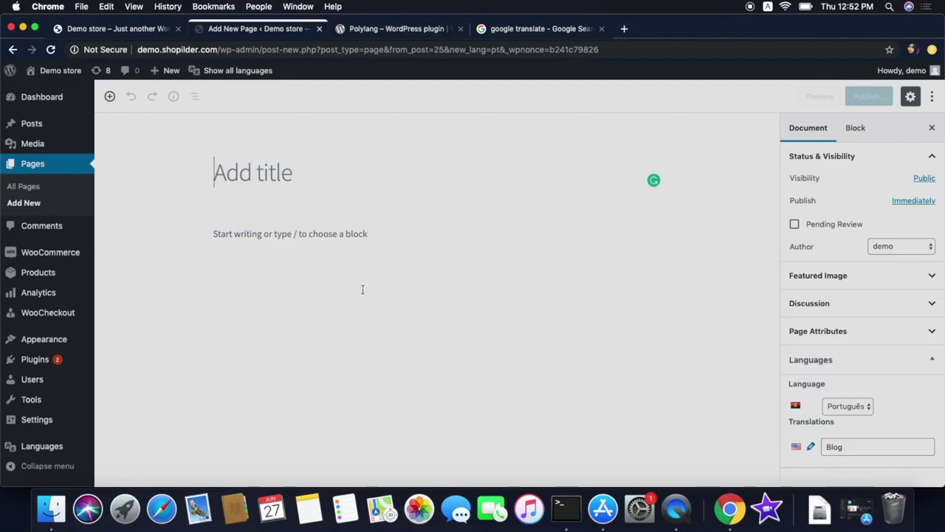
click(13, 50)
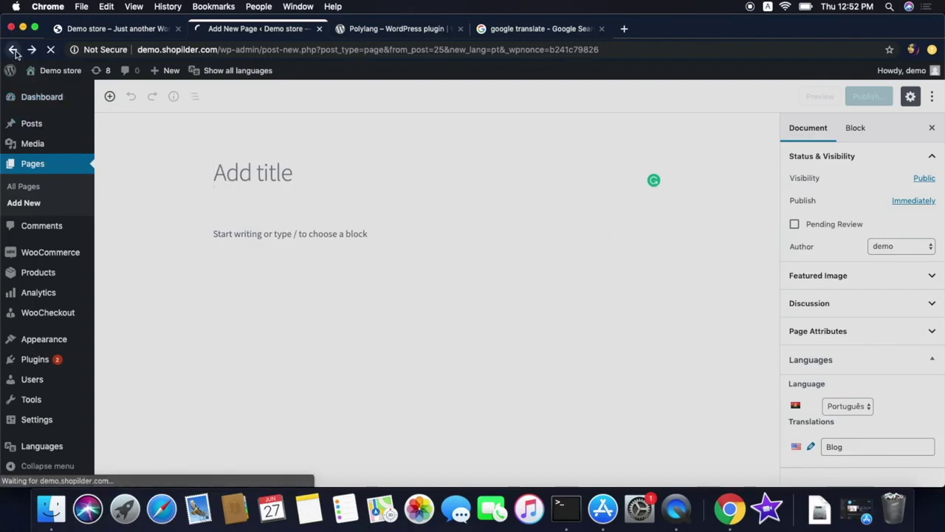
- Create a Português translation of the Welcome front page, checking the English original, and title it "Bem vinda"
scroll(372, 352, down, 5)
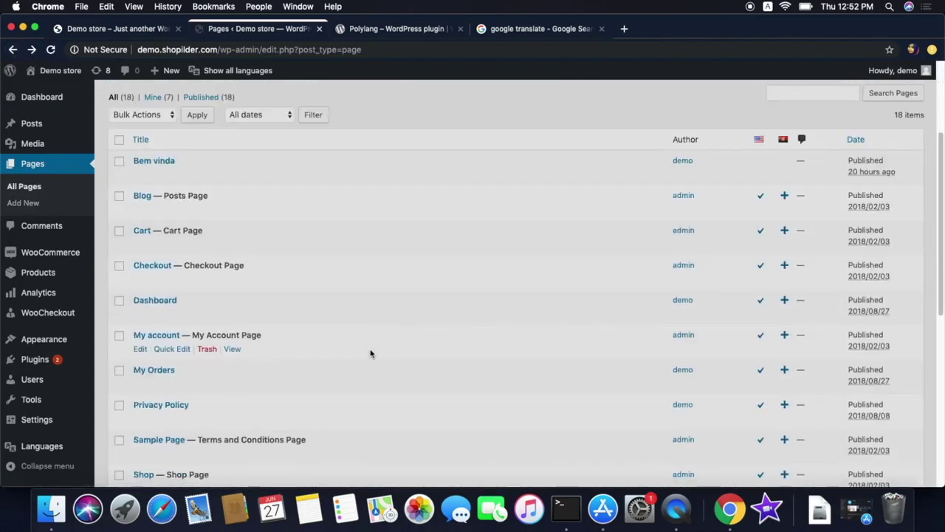
scroll(333, 368, down, 10)
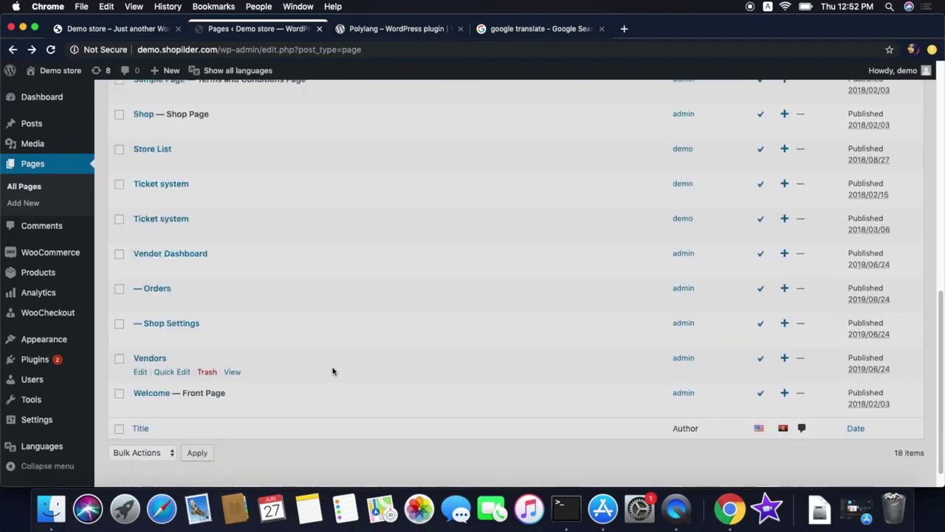
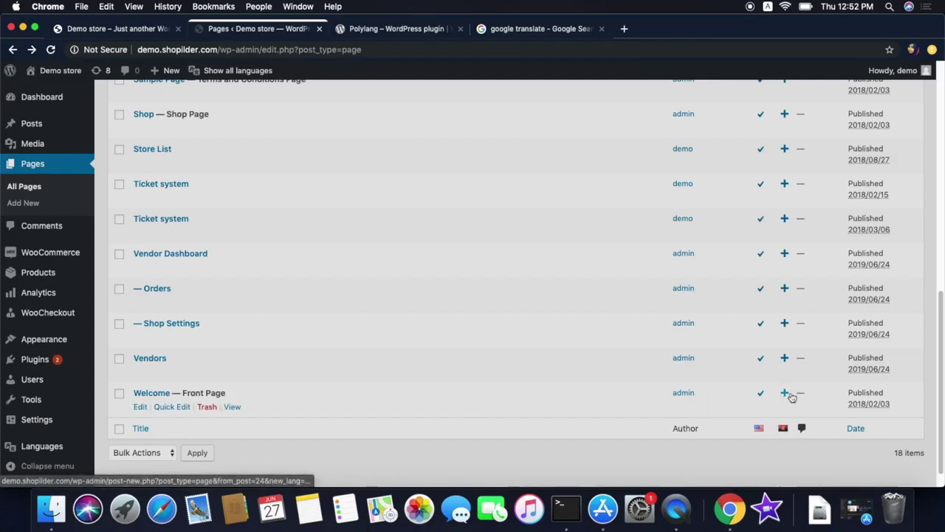
click(785, 395)
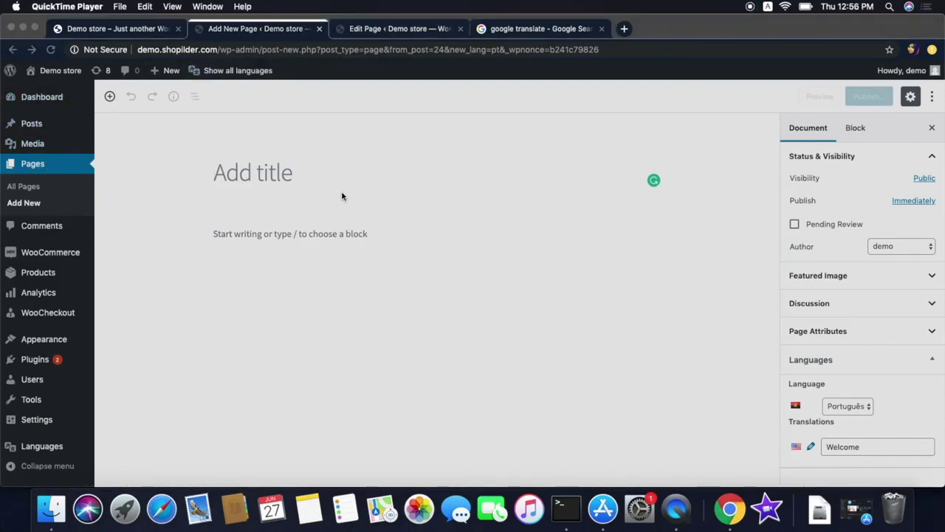
click(359, 28)
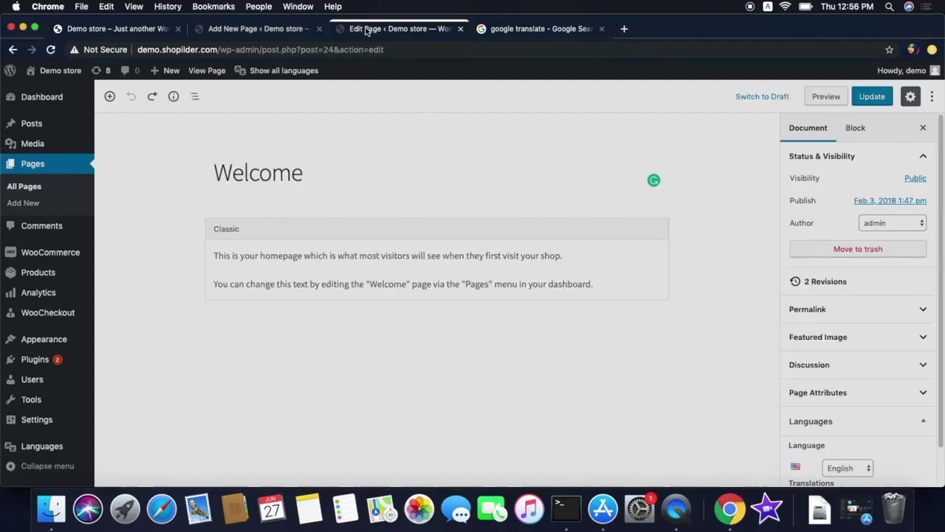
click(244, 28)
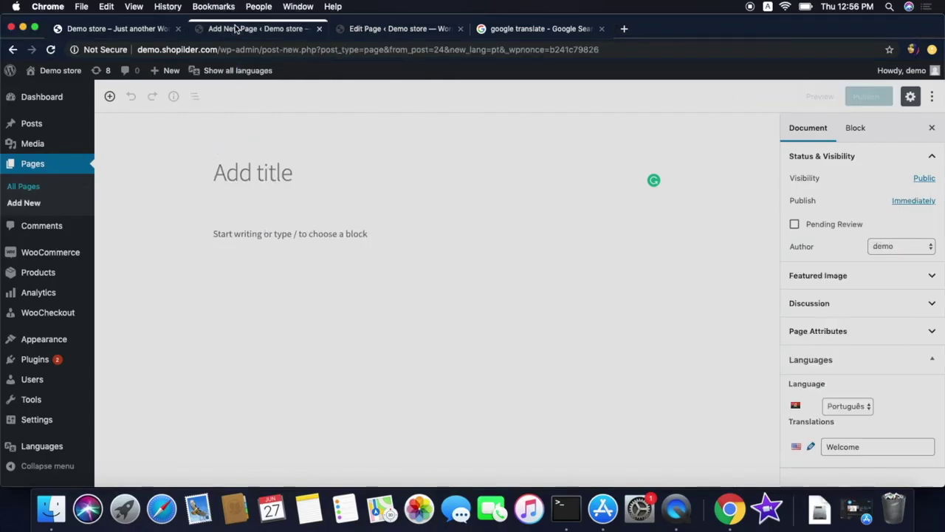
click(266, 173)
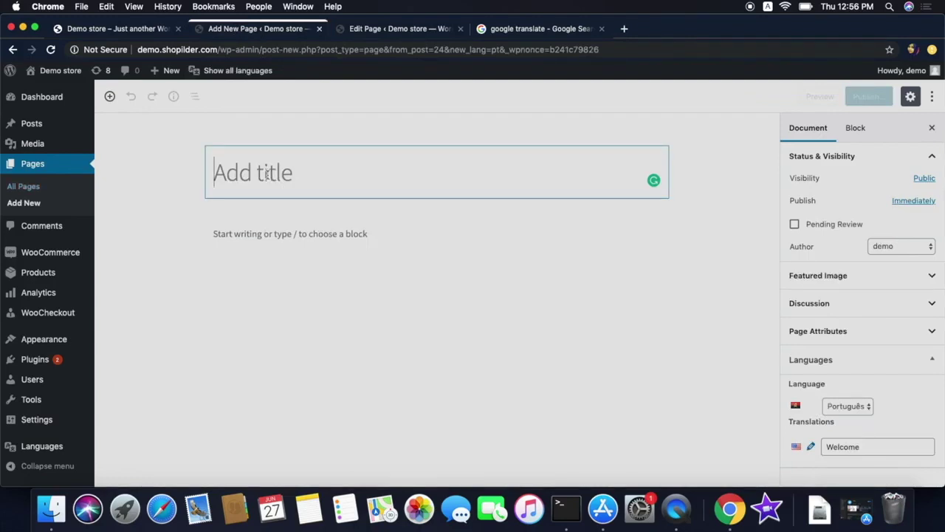
text(Bem vinda)
- Fill the Bem vinda page with the Portuguese translation of the welcome text, beginning "Esta é sua página inicial", and update the page
click(317, 234)
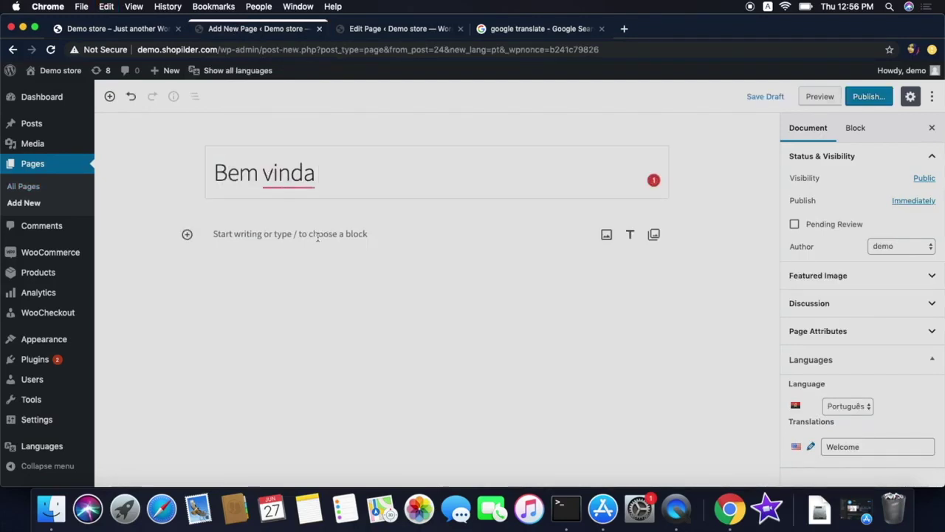
click(391, 30)
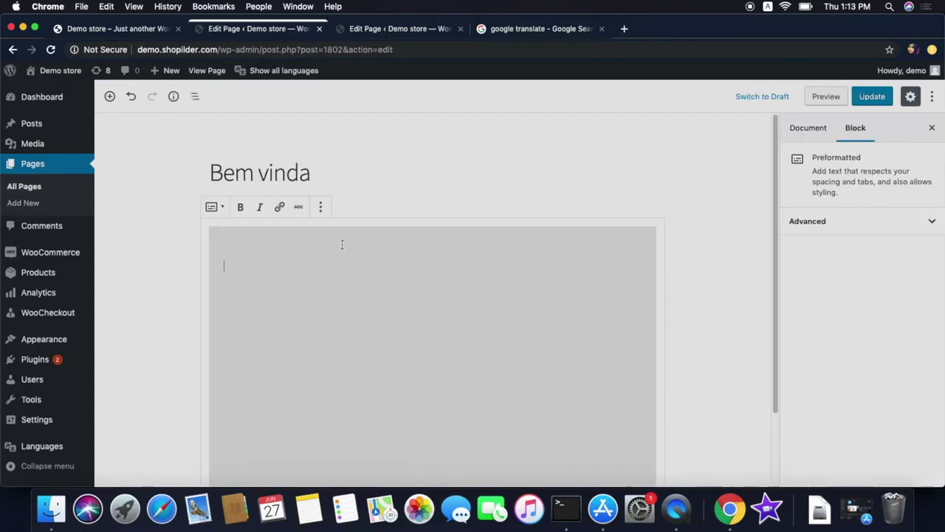
text(Esta é sua página inicial, que é o que a maioria dos visitantes verá quando visitam sua loja pela primeira vez.  Você pode alterar esse texto editando a página "Bem-vindo" no menu "Páginas" do seu painel.)
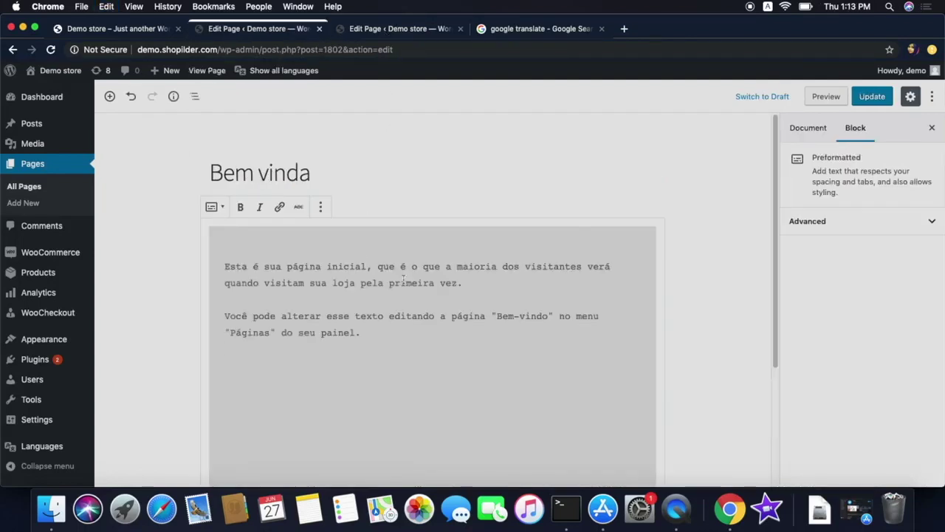
click(872, 98)
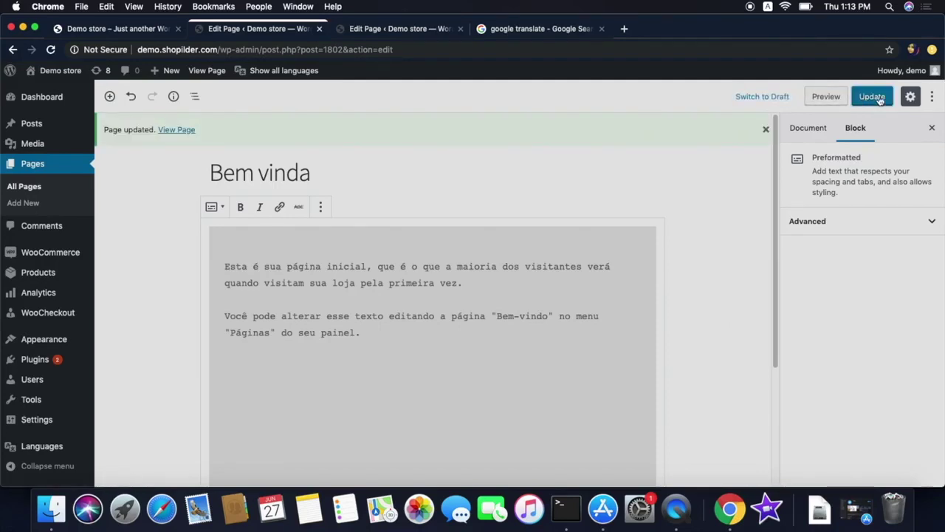
- Return to the list of all pages and examine the translation status of the Bem vinda and Welcome front pages
click(31, 190)
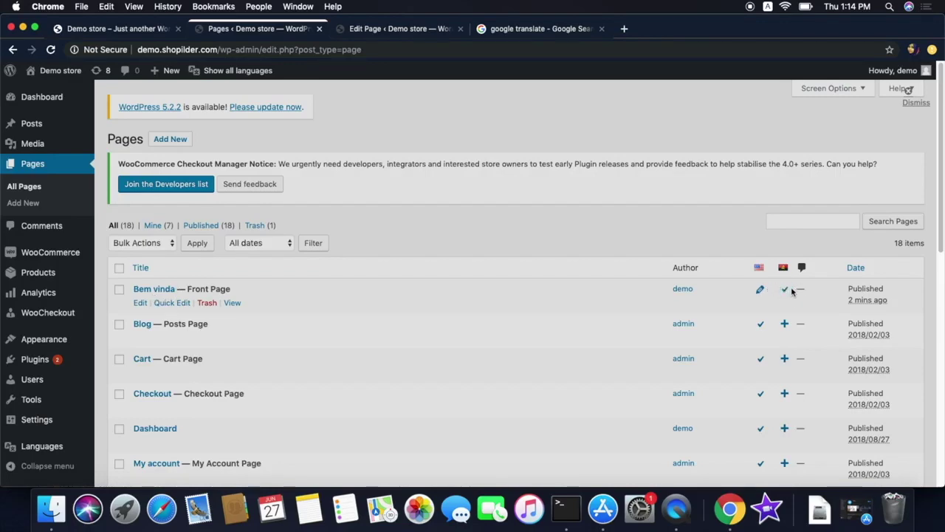
scroll(527, 354, down, 7)
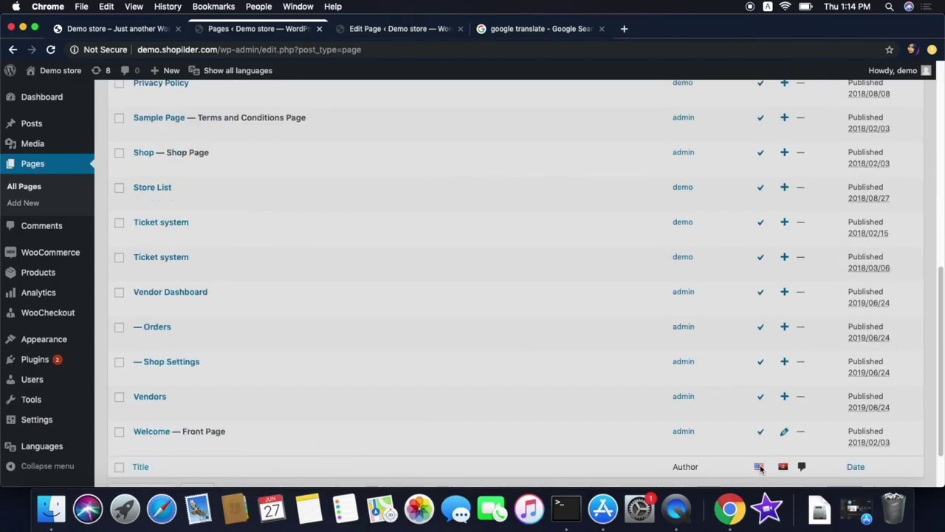
scroll(302, 390, up, 8)
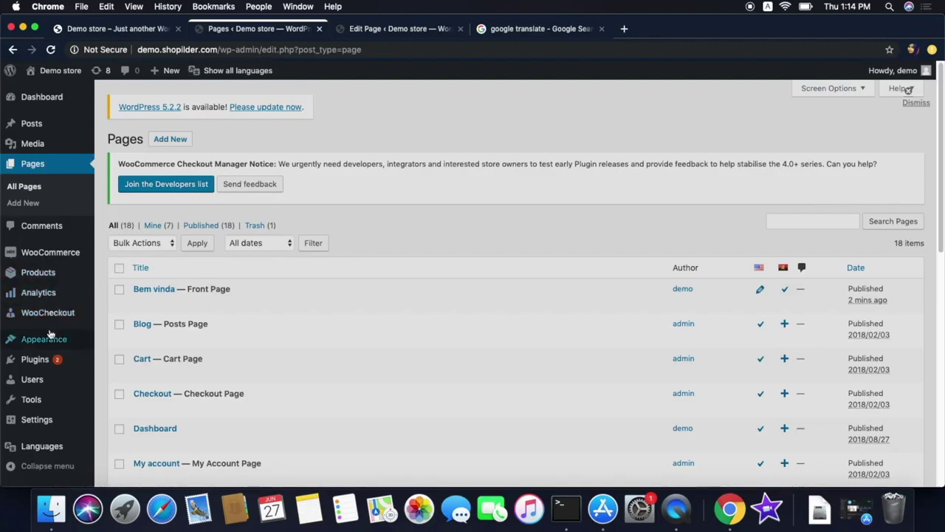
- Open the site's menu editor and add the language switcher item to the Languages menu
mouse_move(47, 337)
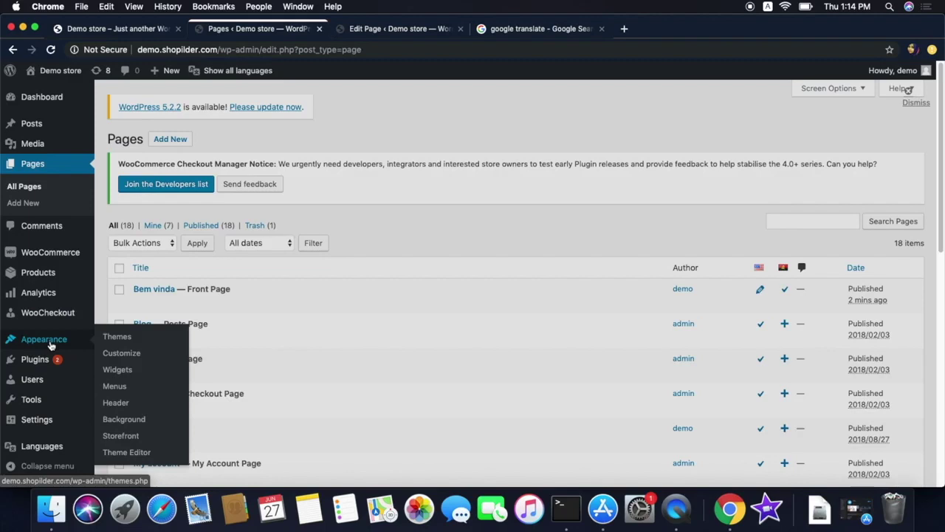
click(115, 387)
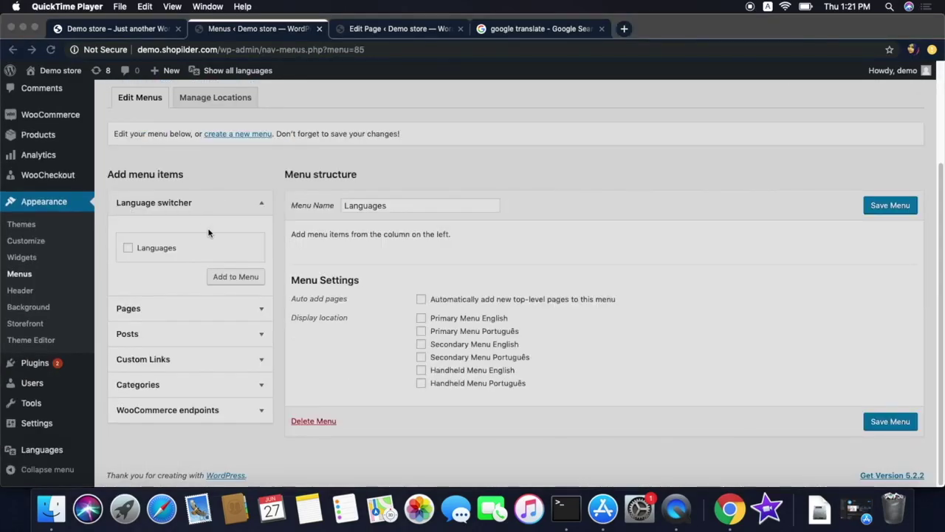
click(130, 249)
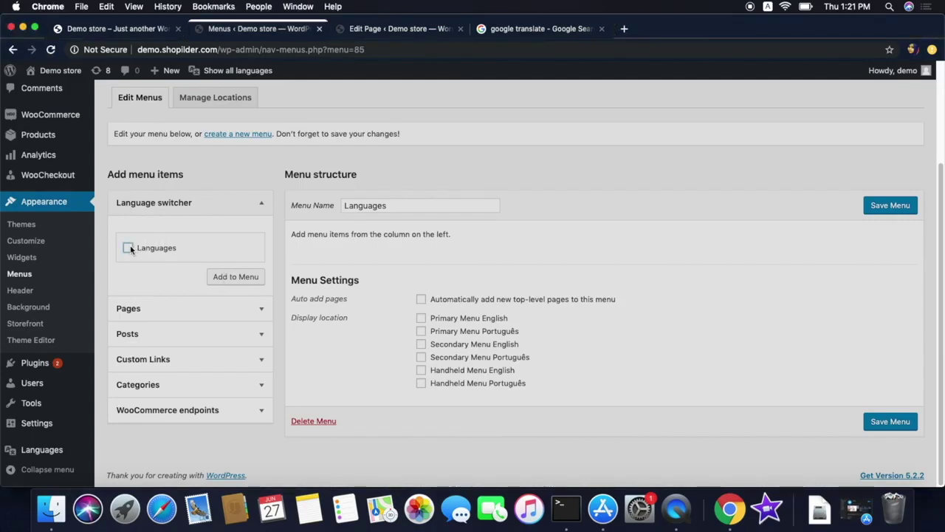
click(128, 249)
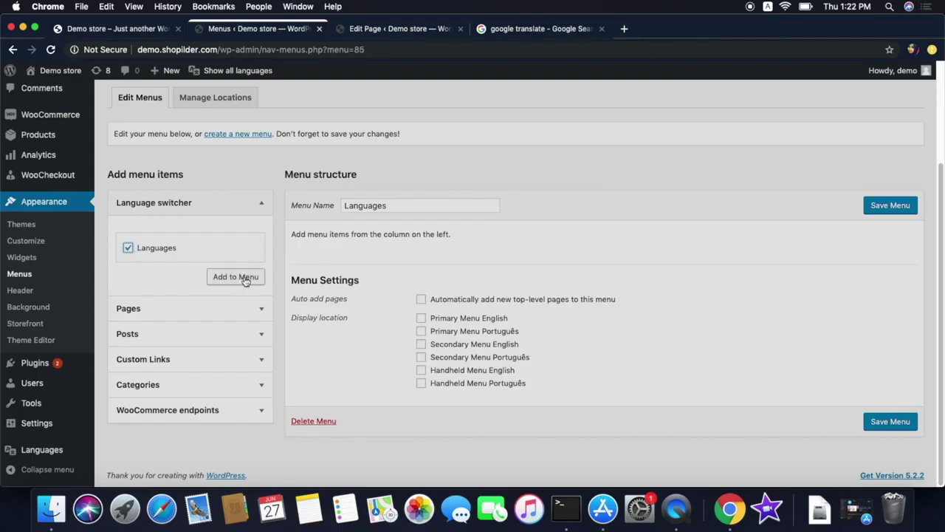
click(245, 279)
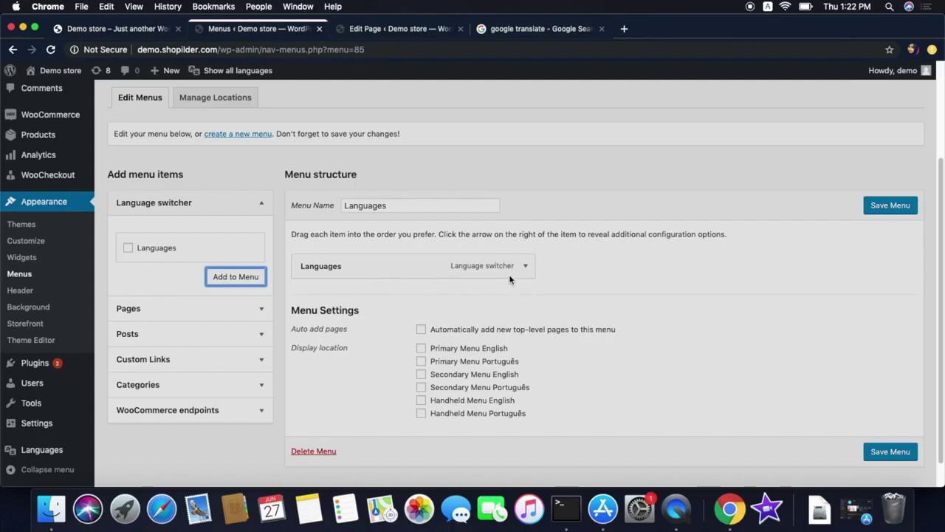
- Set the language switcher item to display as a dropdown with flags and without language names
click(525, 268)
click(304, 306)
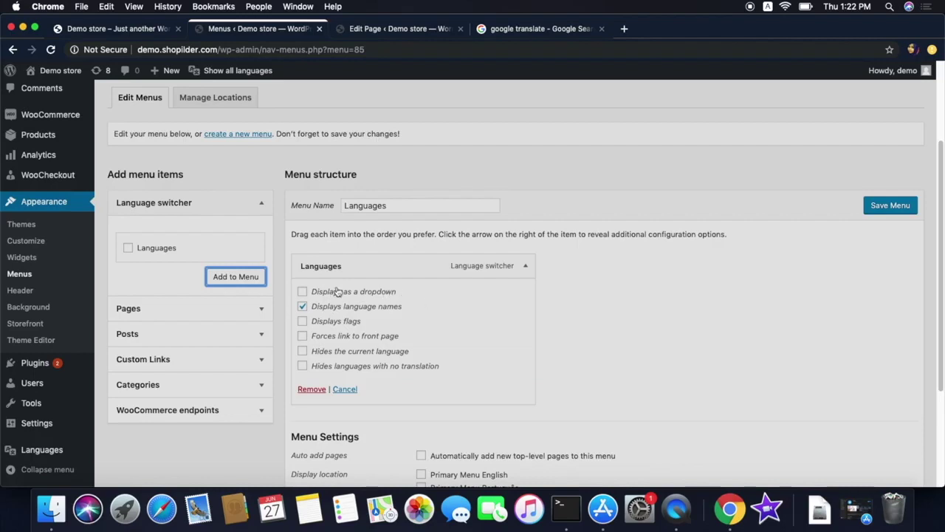
click(303, 292)
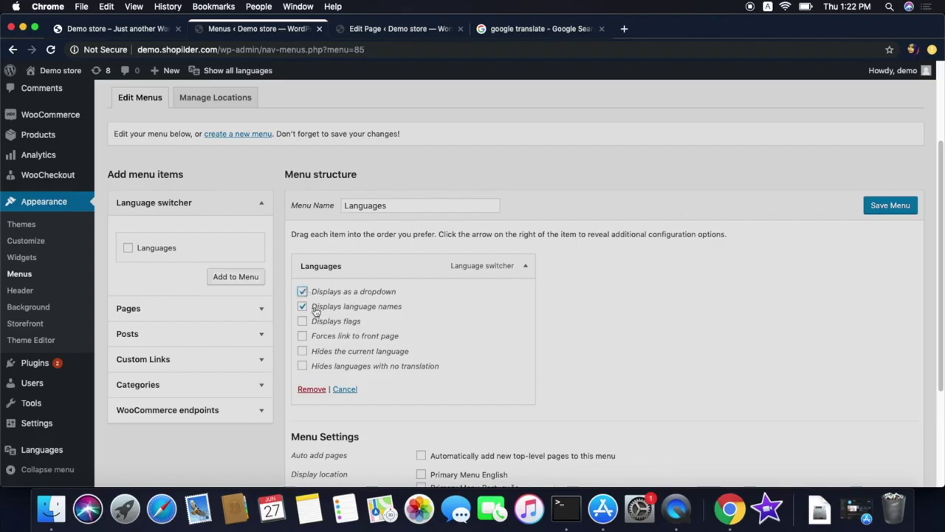
click(302, 306)
click(302, 321)
- Assign the Languages menu to the Secondary Menu English display location and save the menu
scroll(471, 350, up, 2)
scroll(471, 350, down, 5)
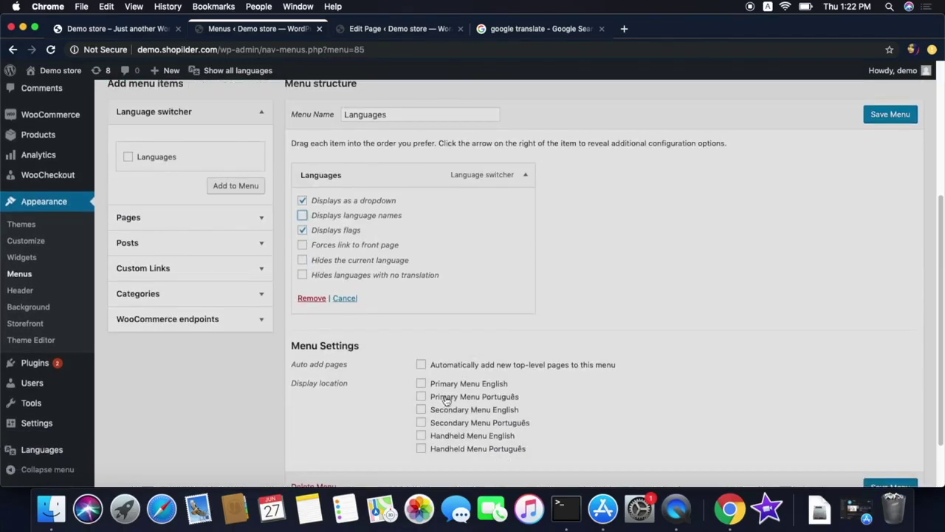
click(426, 411)
scroll(746, 425, down, 2)
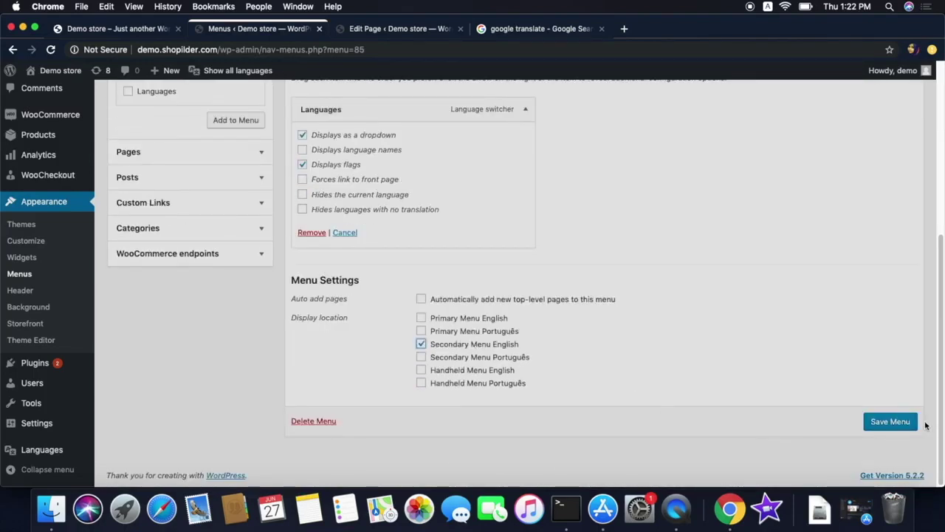
click(882, 423)
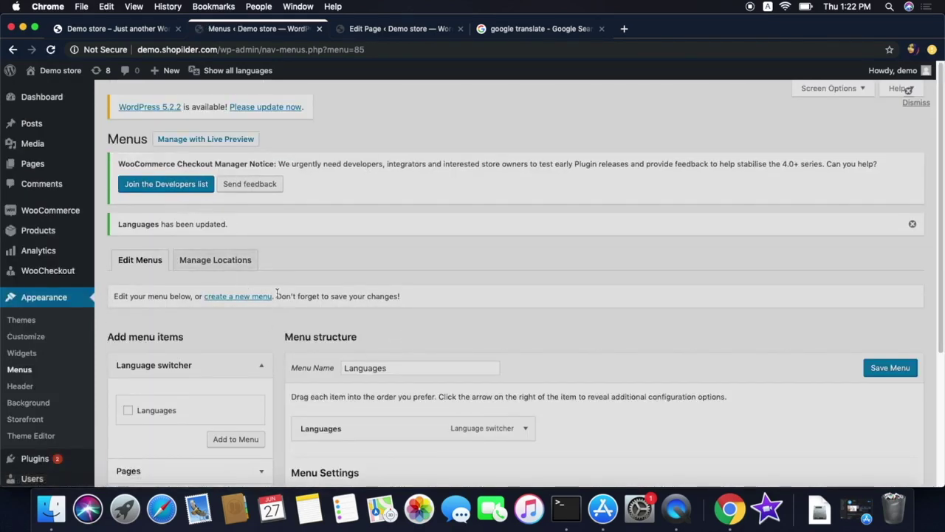
- Reload the storefront, switch it to Português to view the translated home page, and return to the English version
click(120, 29)
click(51, 50)
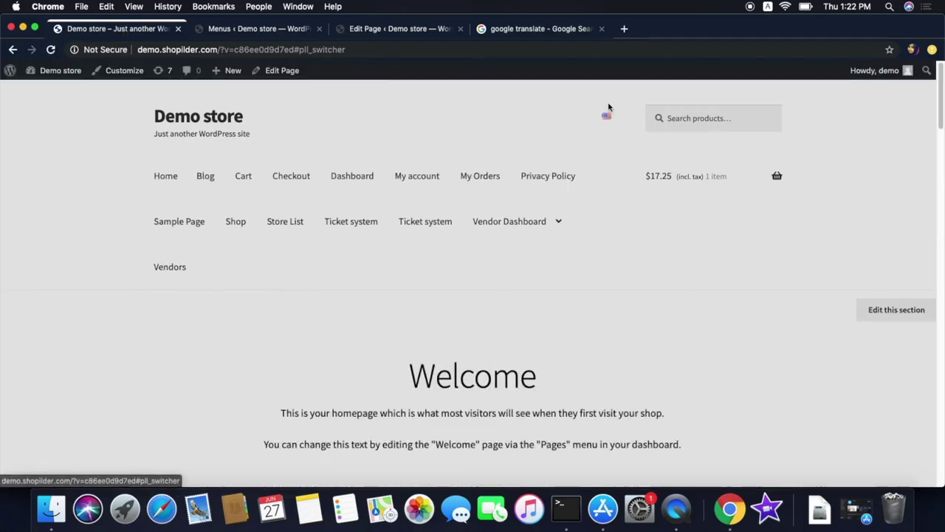
mouse_move(607, 118)
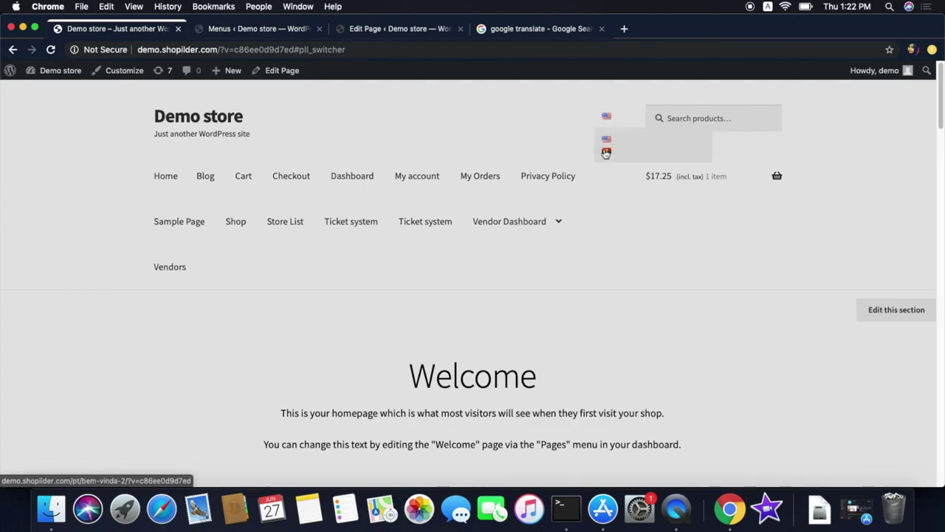
click(607, 152)
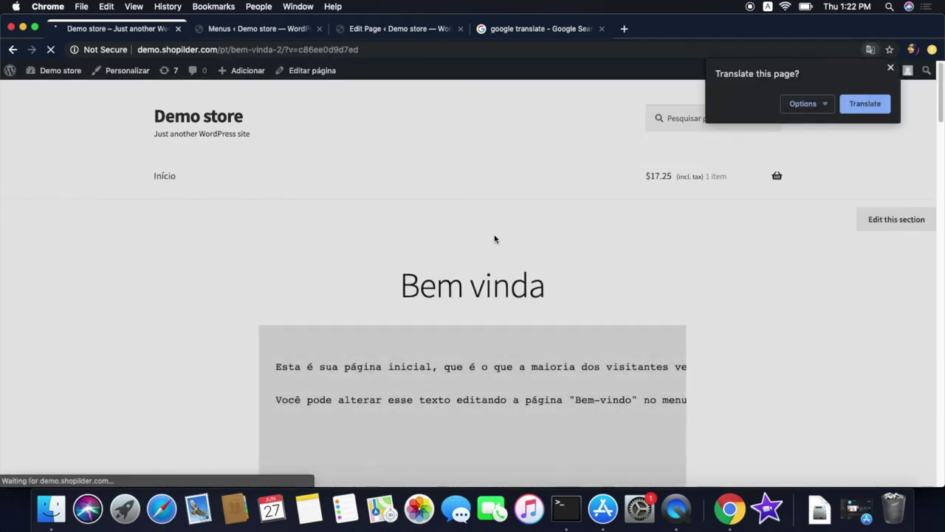
scroll(493, 237, down, 3)
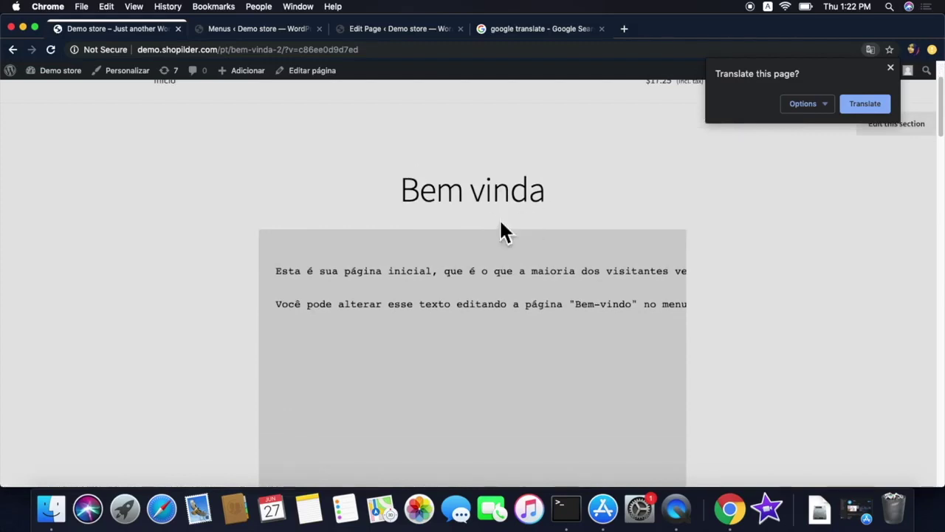
scroll(525, 210, up, 2)
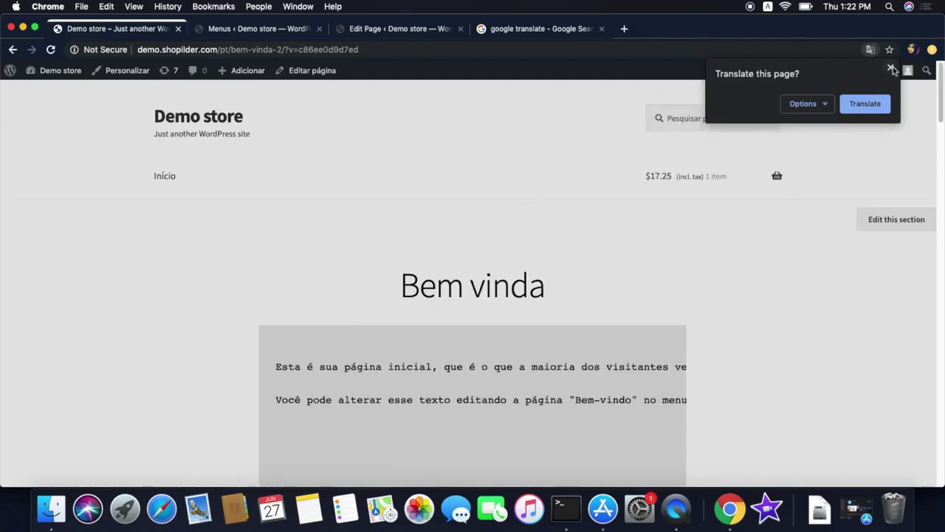
click(891, 68)
click(12, 50)
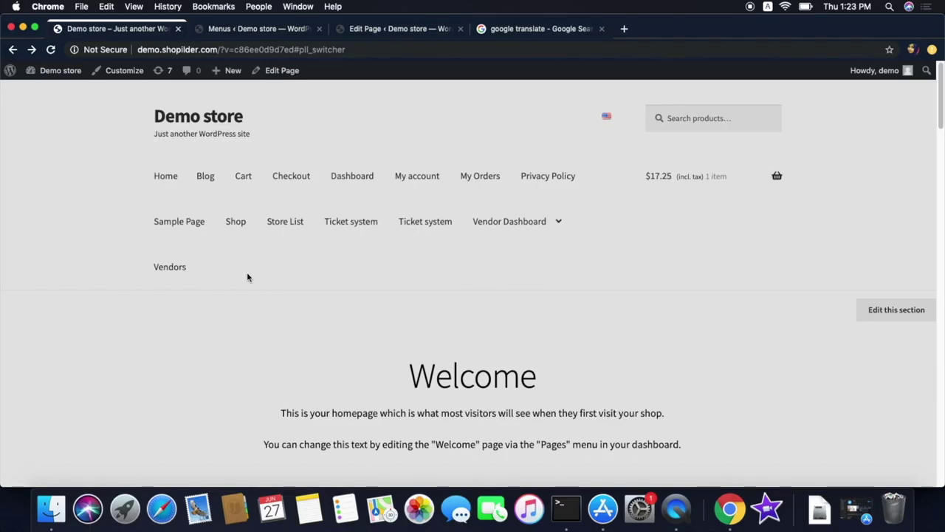
- View the Lingotek translation services offered under Languages, and switch to the WordPress.org plugin results for "WooCommerce appmaker"
click(245, 32)
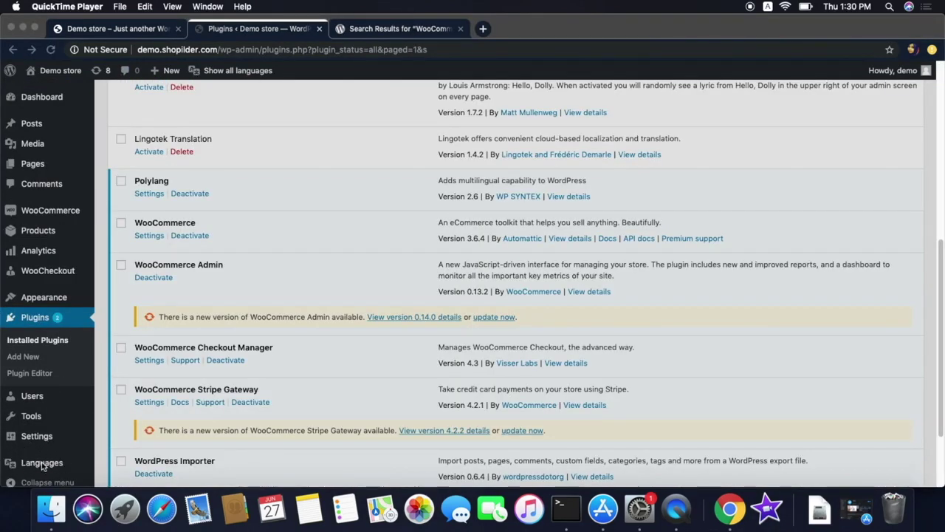
click(41, 463)
mouse_move(41, 465)
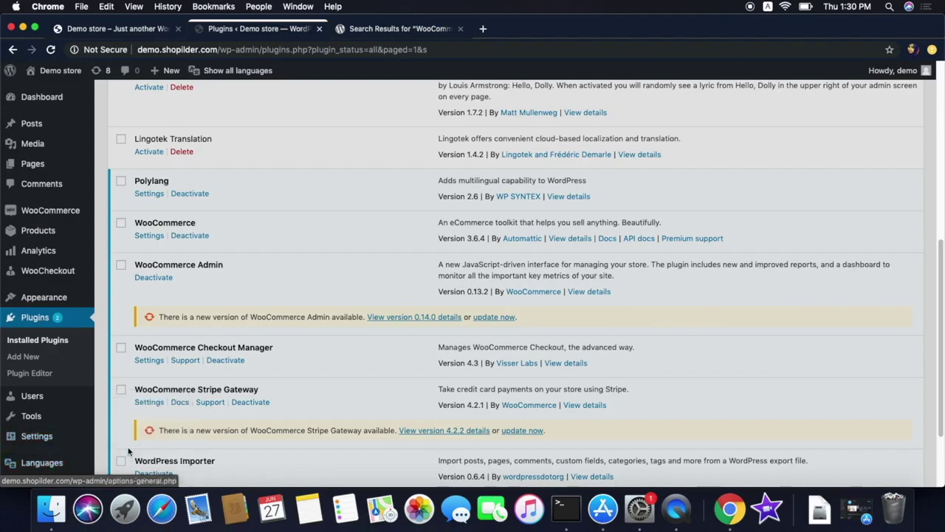
click(115, 454)
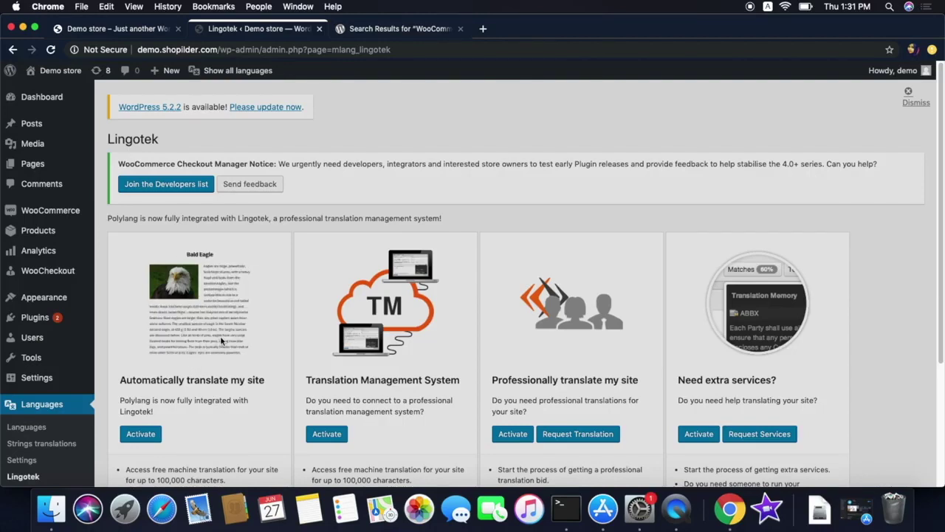
click(402, 29)
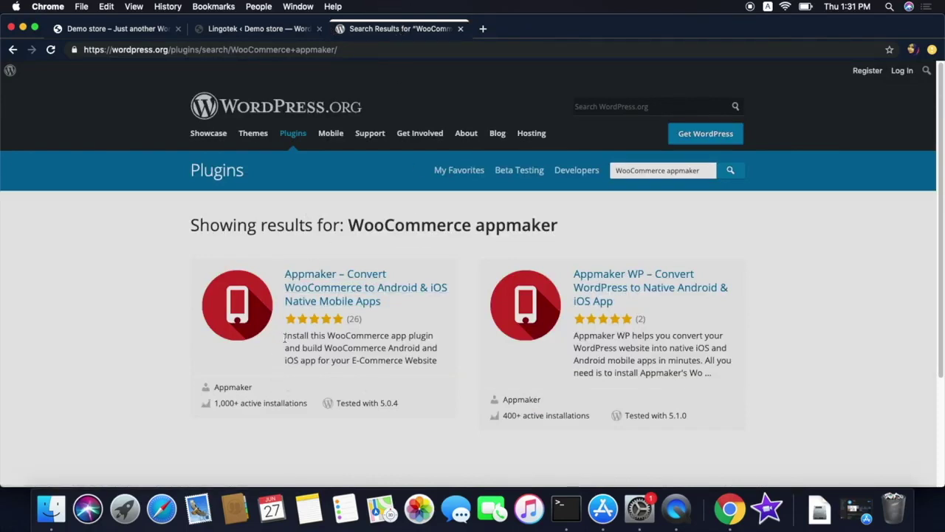